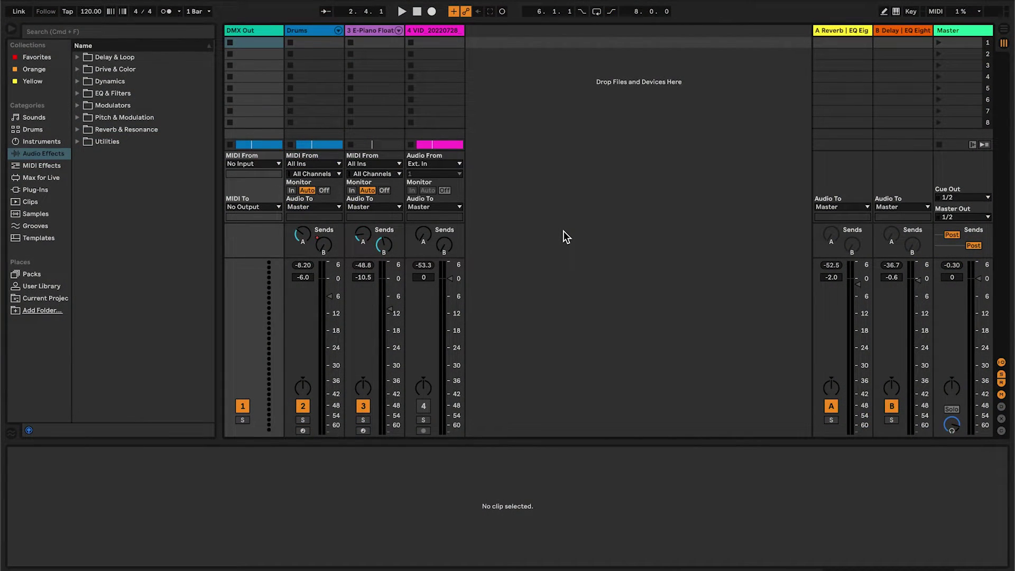
- Open Live's Preferences on the Audio page (CoreAudio, 48000 Hz, 512-sample buffer)
{"action": "key", "text": "super+comma"}
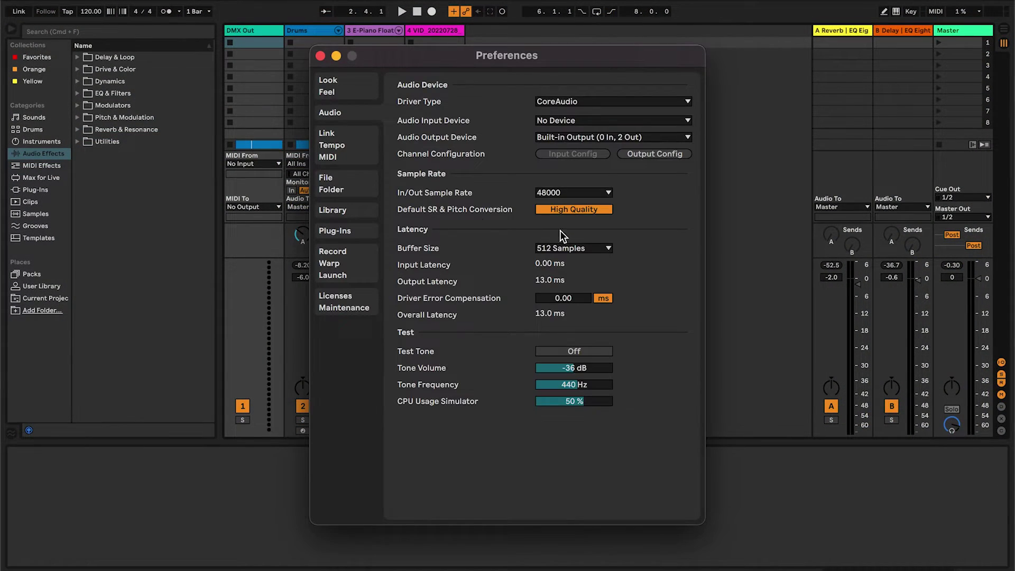
{"action": "left_click", "coordinate": [349, 153]}
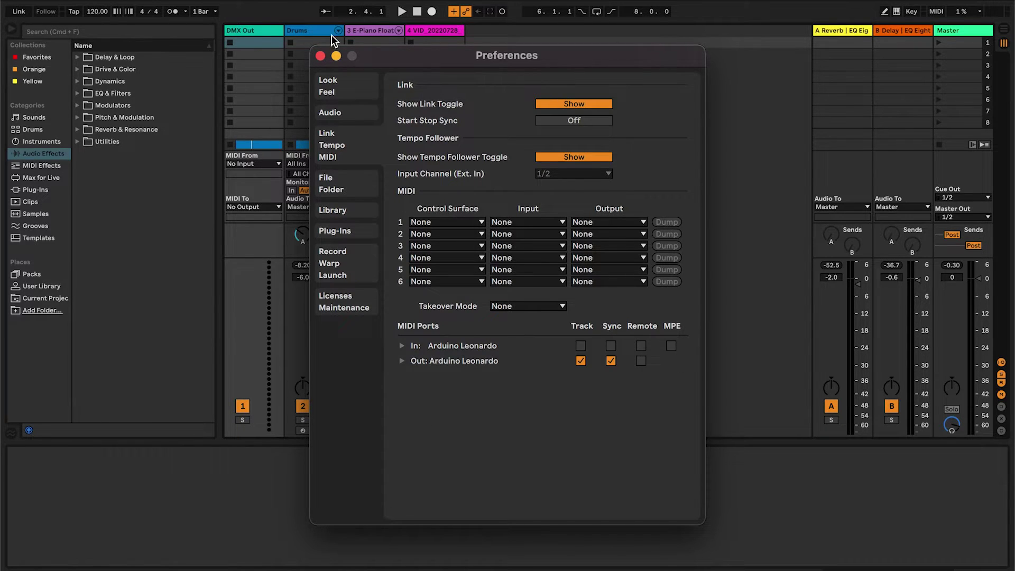
{"action": "left_click", "coordinate": [320, 56]}
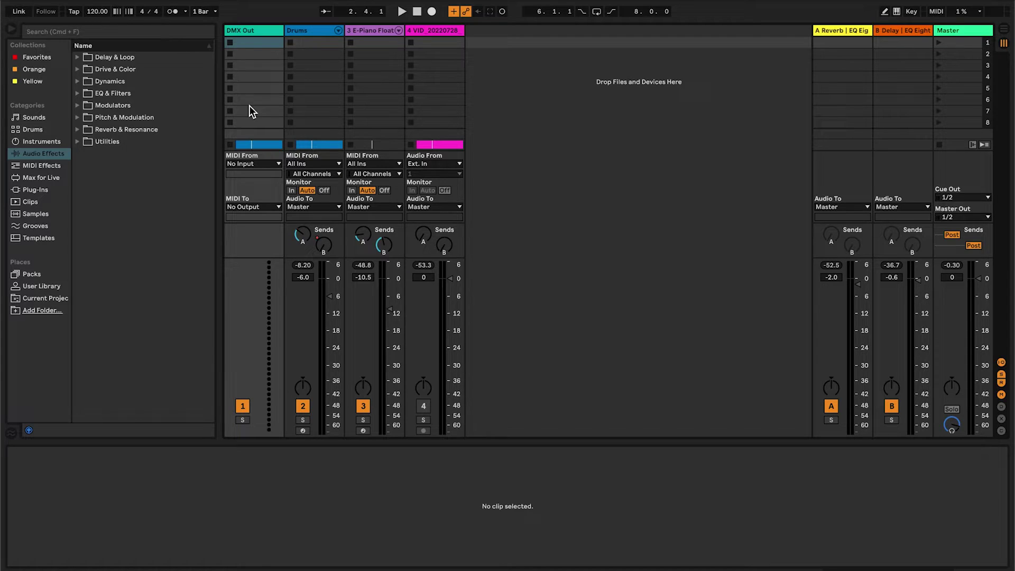
- Route DMX Out's MIDI to Arduino Leonardo and open its clip in an enlarged Arrangement piano roll
{"action": "left_click", "coordinate": [252, 208]}
{"action": "left_click", "coordinate": [248, 216]}
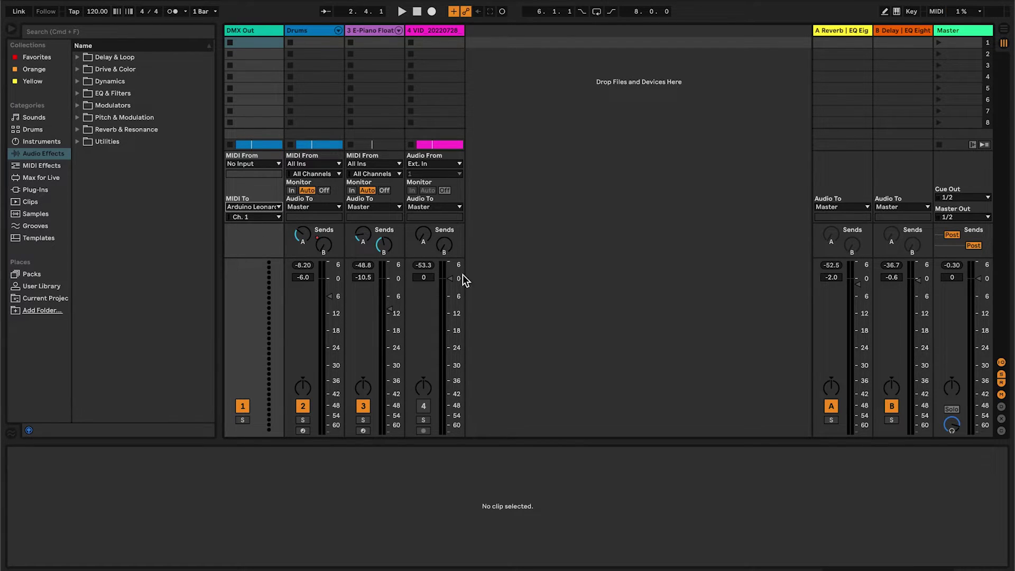
{"action": "key", "text": "Tab"}
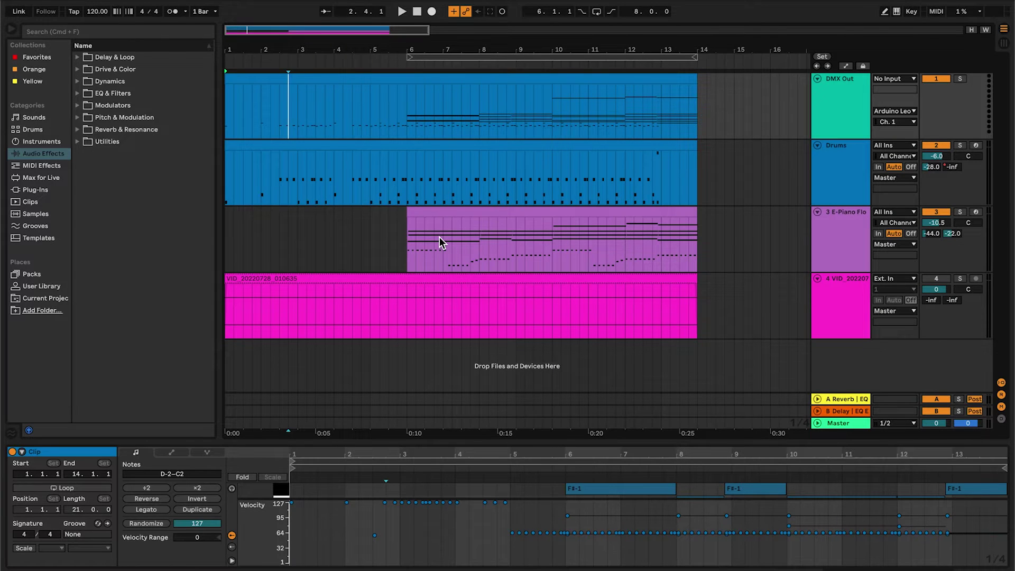
{"action": "left_click", "coordinate": [333, 82]}
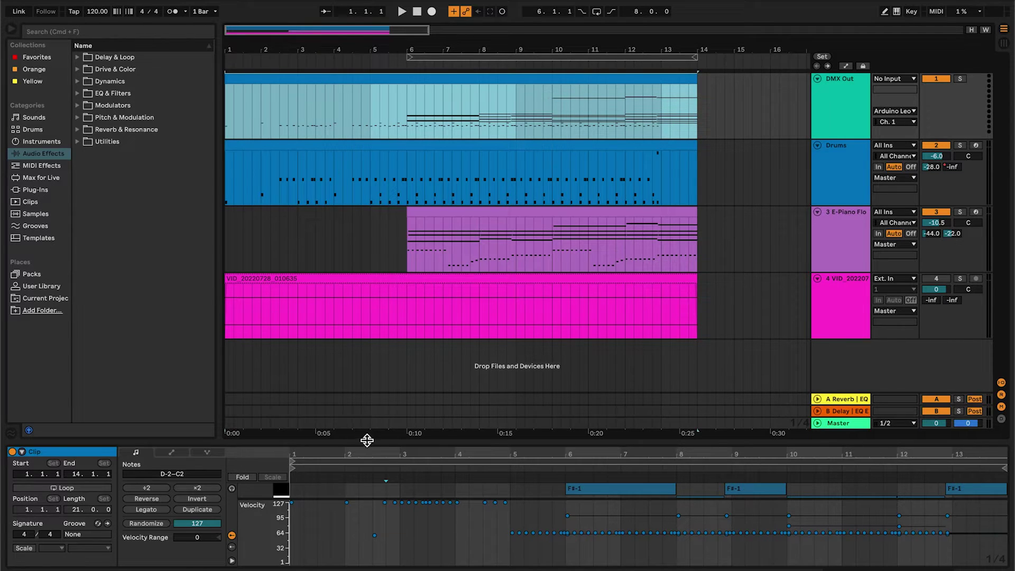
{"action": "left_click_drag", "start_coordinate": [373, 384], "coordinate": [378, 172]}
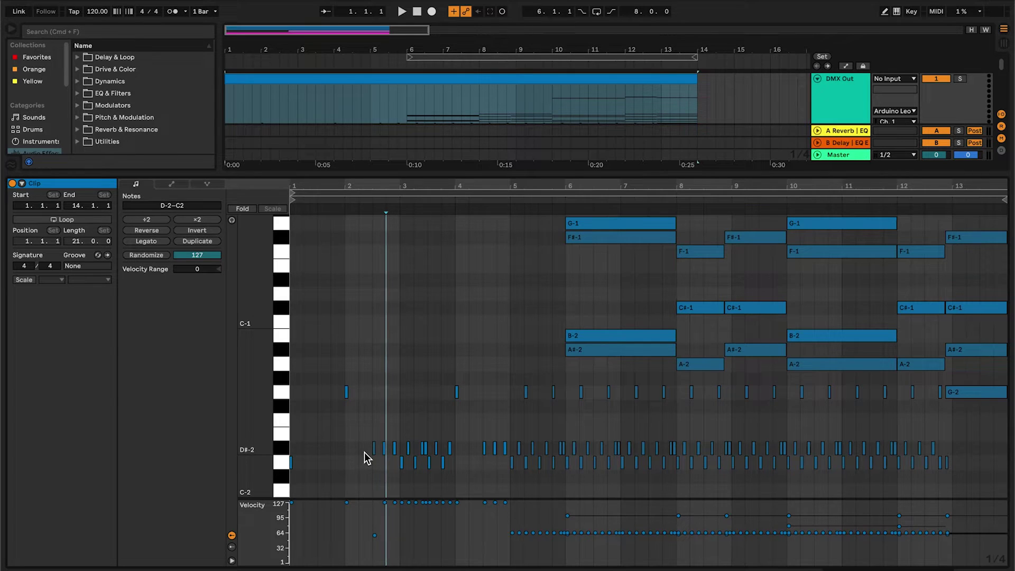
- Zoom into the piano roll and raise the first D#-2 note's velocity
{"action": "scroll", "coordinate": [377, 454], "scroll_direction": "up", "scroll_amount": 5}
{"action": "scroll", "coordinate": [374, 454], "scroll_direction": "up", "scroll_amount": 3}
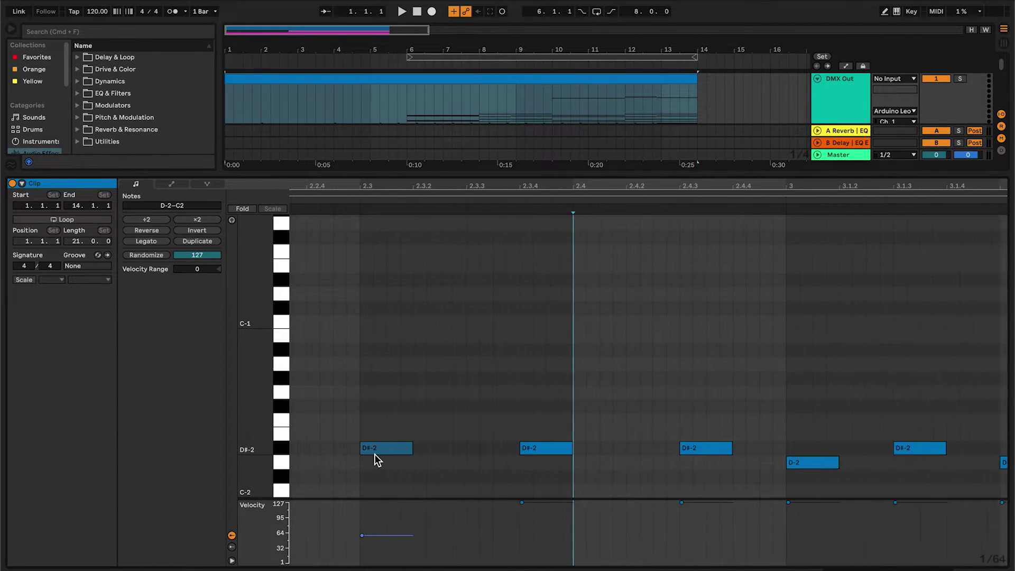
{"action": "scroll", "coordinate": [346, 459], "scroll_direction": "left", "scroll_amount": 2}
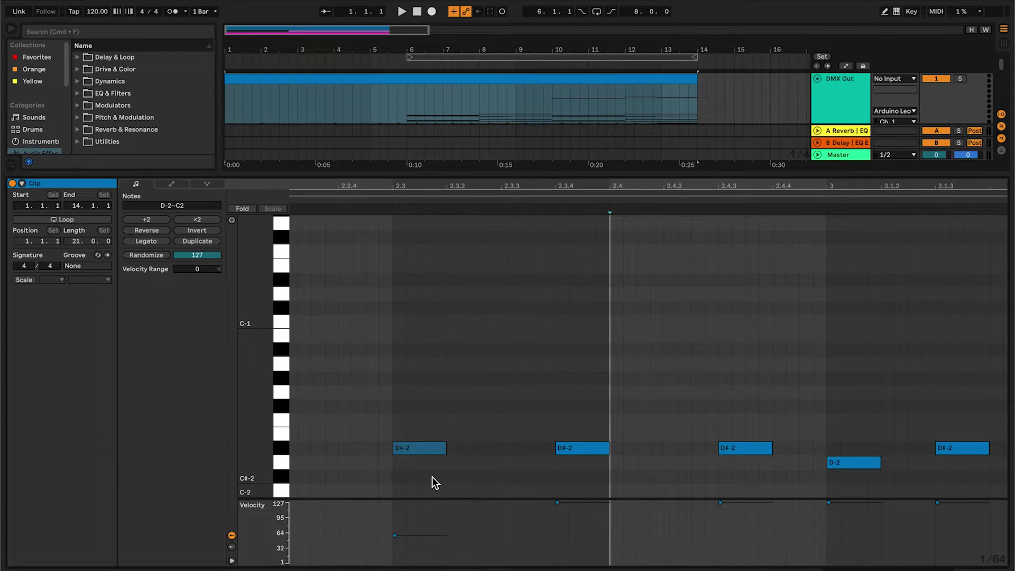
{"action": "mouse_move", "coordinate": [397, 538]}
{"action": "mouse_move", "coordinate": [396, 535]}
{"action": "left_mouse_down"}
{"action": "mouse_move", "coordinate": [396, 515]}
{"action": "mouse_move", "coordinate": [396, 563]}
{"action": "mouse_move", "coordinate": [396, 502]}
{"action": "left_mouse_up"}
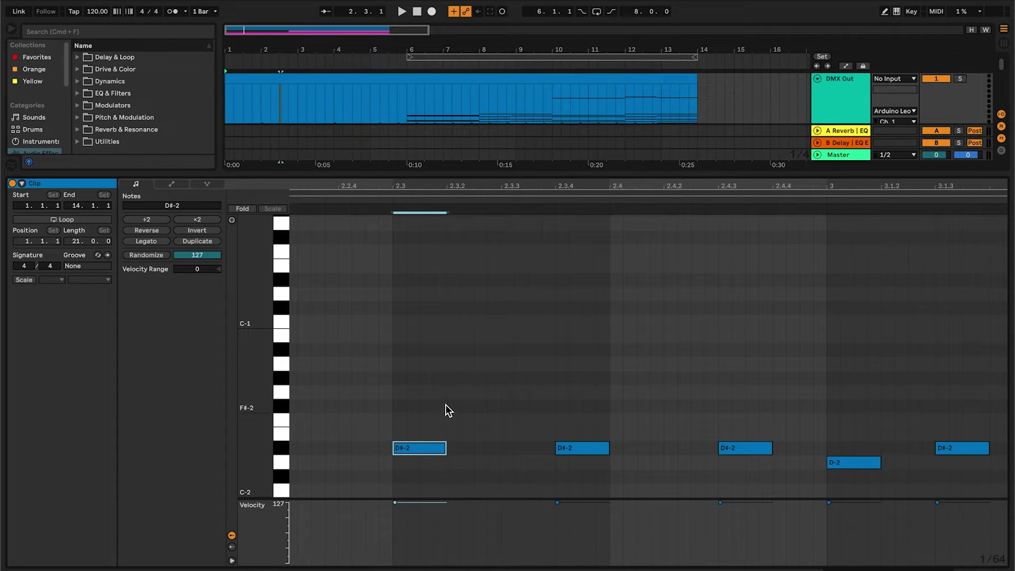
- Zoom out and scroll through the clip's short low notes and sustained notes from bar 6
{"action": "scroll", "coordinate": [533, 395], "scroll_direction": "down", "scroll_amount": 4}
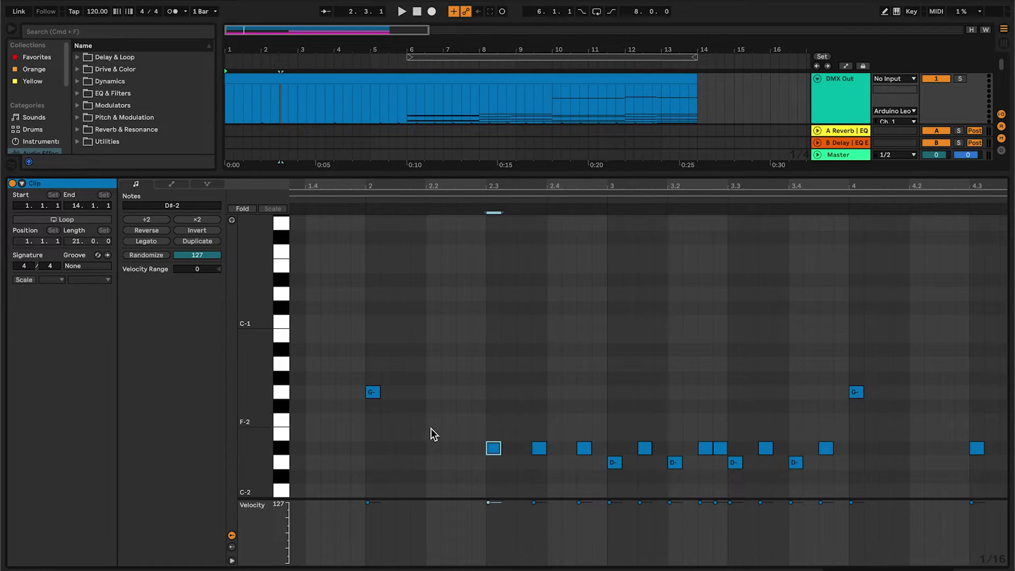
{"action": "scroll", "coordinate": [621, 412], "scroll_direction": "down", "scroll_amount": 2}
{"action": "scroll", "coordinate": [716, 396], "scroll_direction": "right", "scroll_amount": 5}
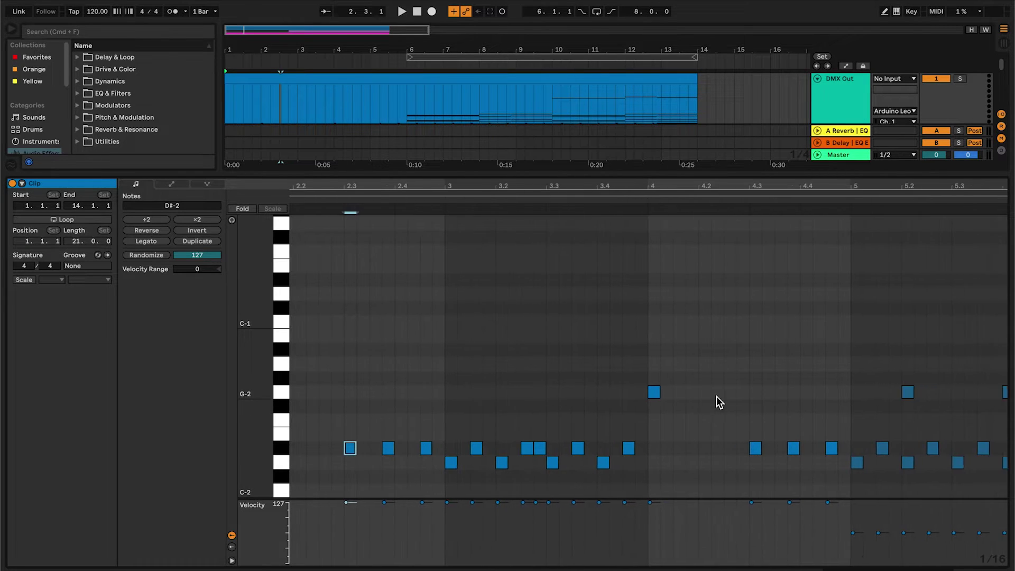
{"action": "scroll", "coordinate": [716, 396], "scroll_direction": "right", "scroll_amount": 2}
{"action": "scroll", "coordinate": [716, 396], "scroll_direction": "down", "scroll_amount": 2}
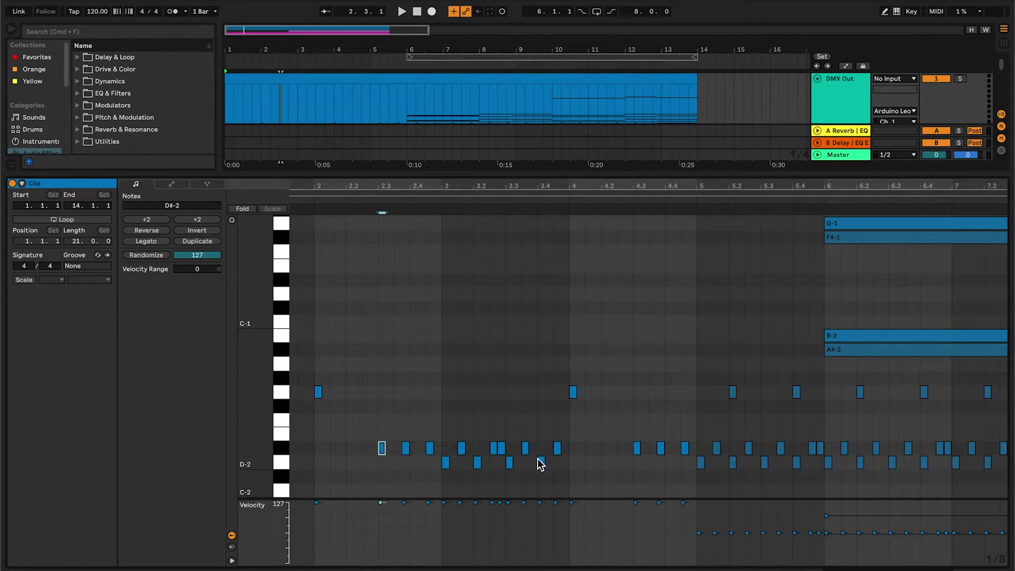
{"action": "scroll", "coordinate": [591, 360], "scroll_direction": "right", "scroll_amount": 10}
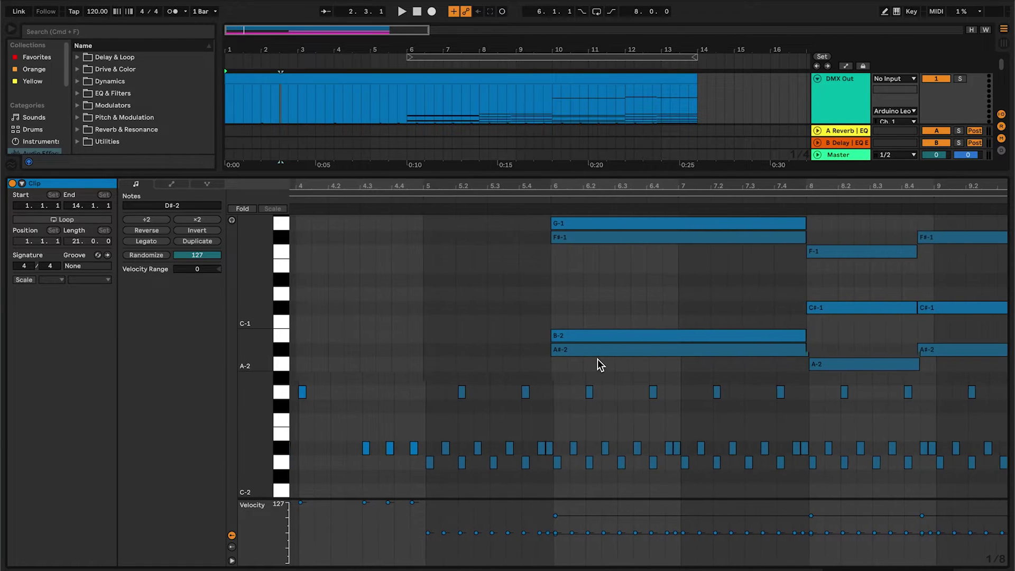
{"action": "scroll", "coordinate": [598, 360], "scroll_direction": "left", "scroll_amount": 10}
{"action": "scroll", "coordinate": [598, 360], "scroll_direction": "right", "scroll_amount": 10}
{"action": "scroll", "coordinate": [598, 359], "scroll_direction": "up", "scroll_amount": 3}
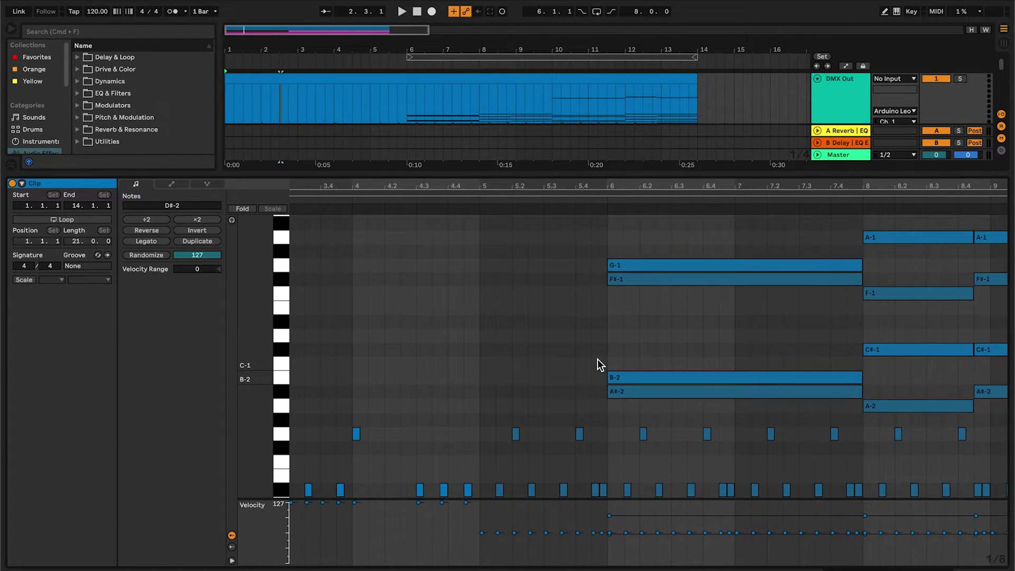
{"action": "scroll", "coordinate": [598, 359], "scroll_direction": "down", "scroll_amount": 3}
{"action": "scroll", "coordinate": [597, 359], "scroll_direction": "left", "scroll_amount": 11}
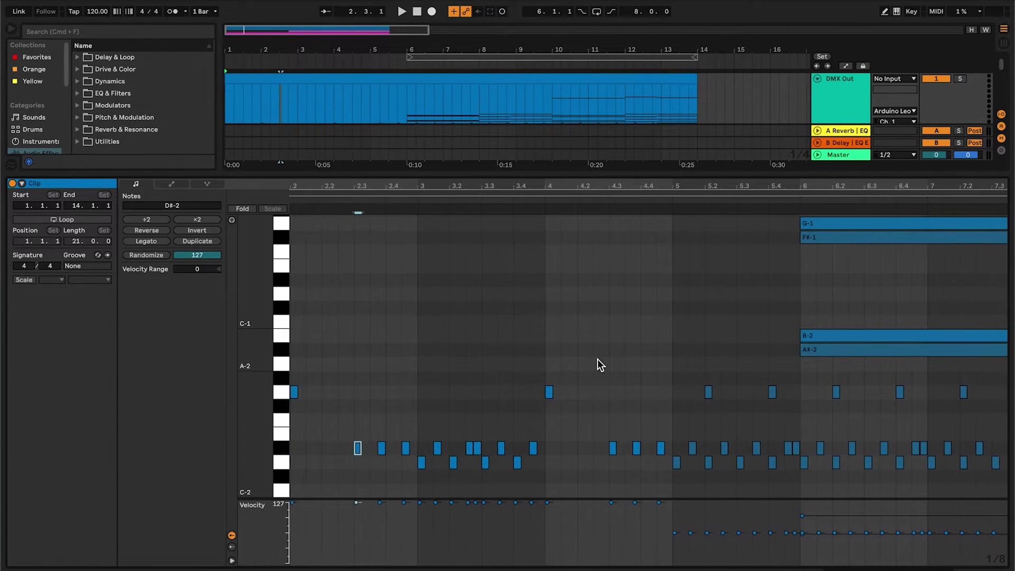
{"action": "scroll", "coordinate": [376, 395], "scroll_direction": "left", "scroll_amount": 2}
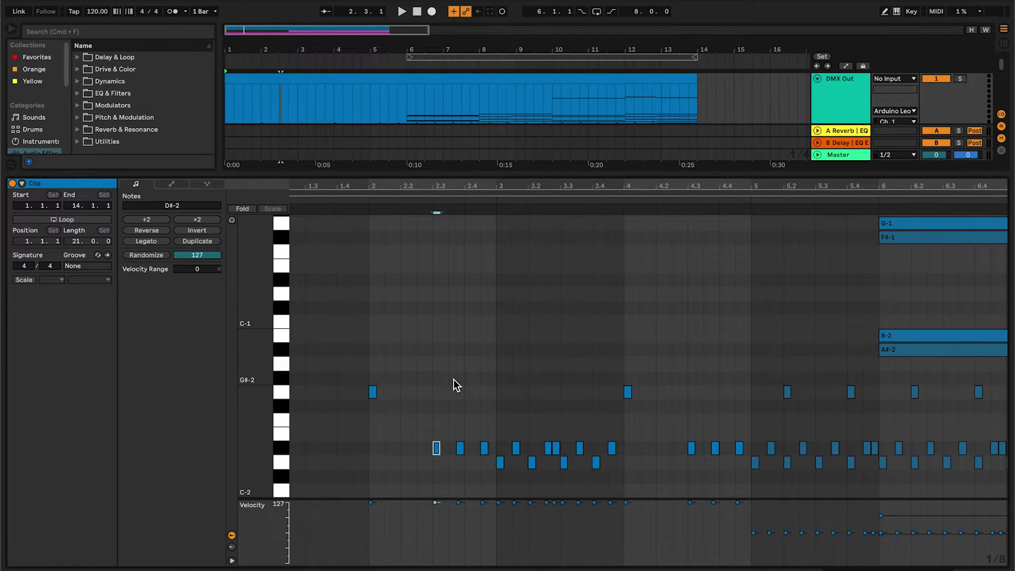
{"action": "scroll", "coordinate": [454, 379], "scroll_direction": "left", "scroll_amount": 1}
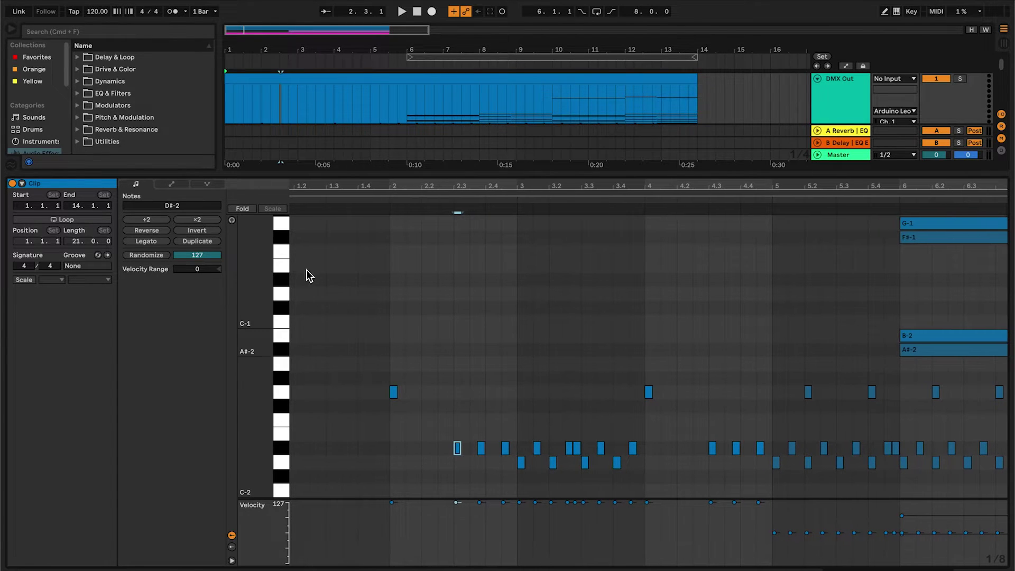
- Show the clip's Modulation Wheel envelope, adding and then deleting a test breakpoint
{"action": "left_click", "coordinate": [172, 185]}
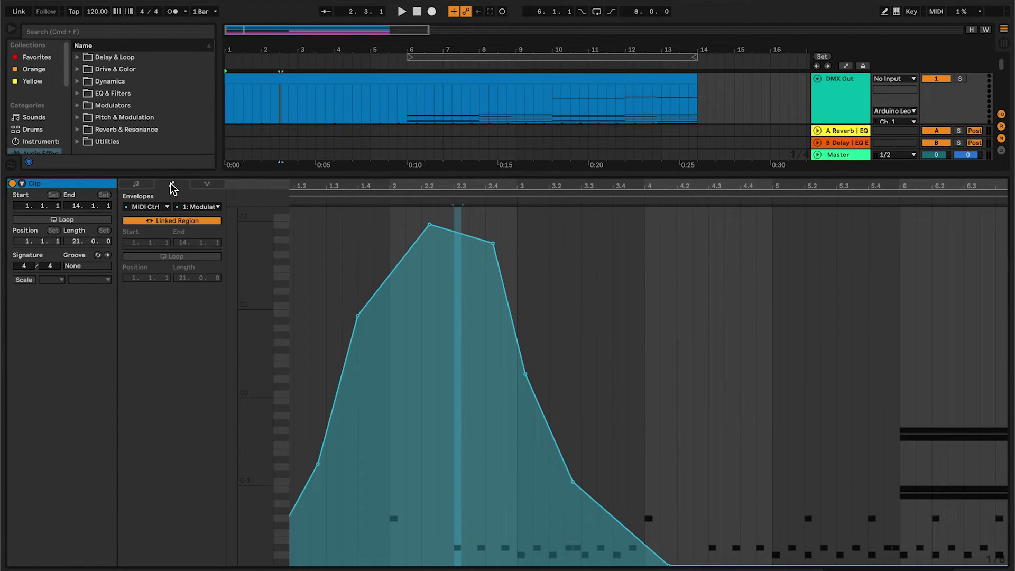
{"action": "scroll", "coordinate": [295, 265], "scroll_direction": "left", "scroll_amount": 1}
{"action": "left_click", "coordinate": [182, 209]}
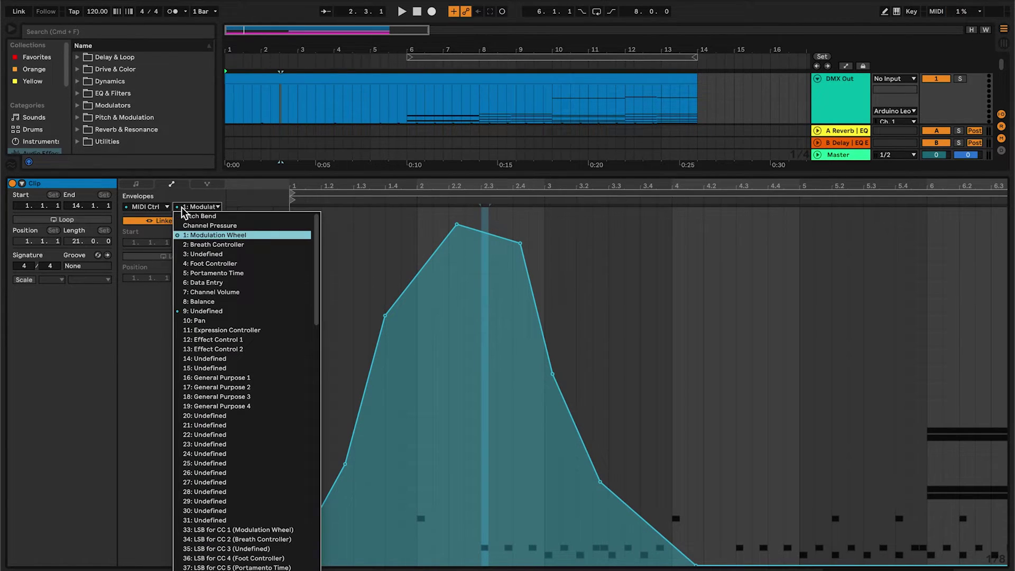
{"action": "left_click", "coordinate": [200, 237]}
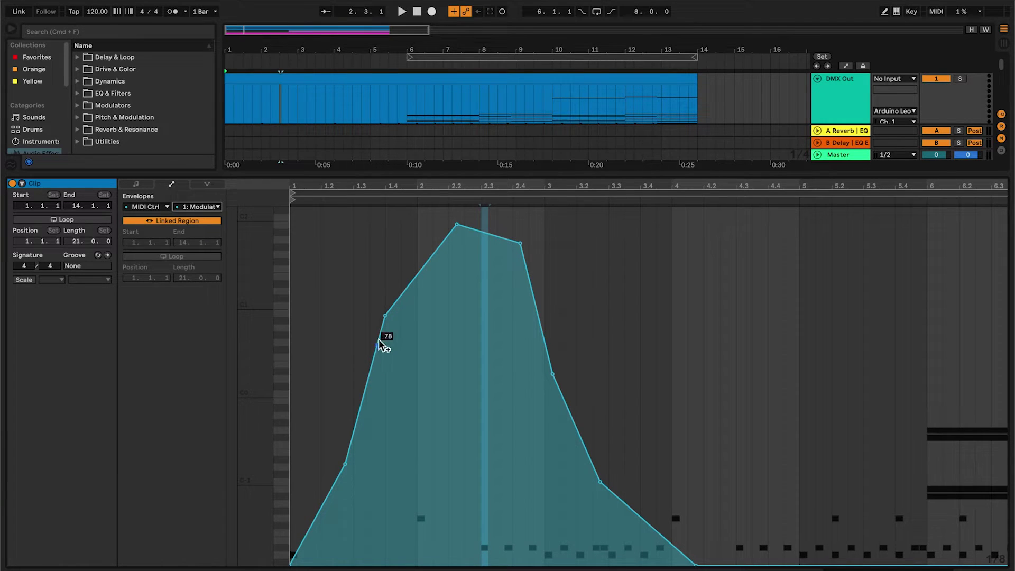
{"action": "left_click", "coordinate": [418, 274]}
{"action": "key", "text": "Delete"}
- View the CC 9: Undefined envelope ramp, then bring back the clip's notes
{"action": "left_click", "coordinate": [196, 207]}
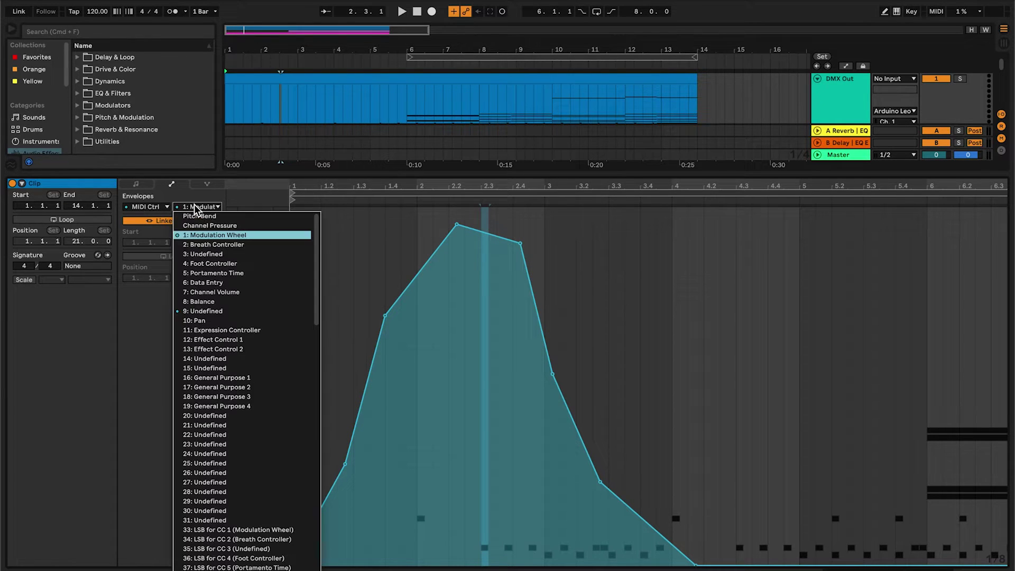
{"action": "left_click", "coordinate": [205, 313]}
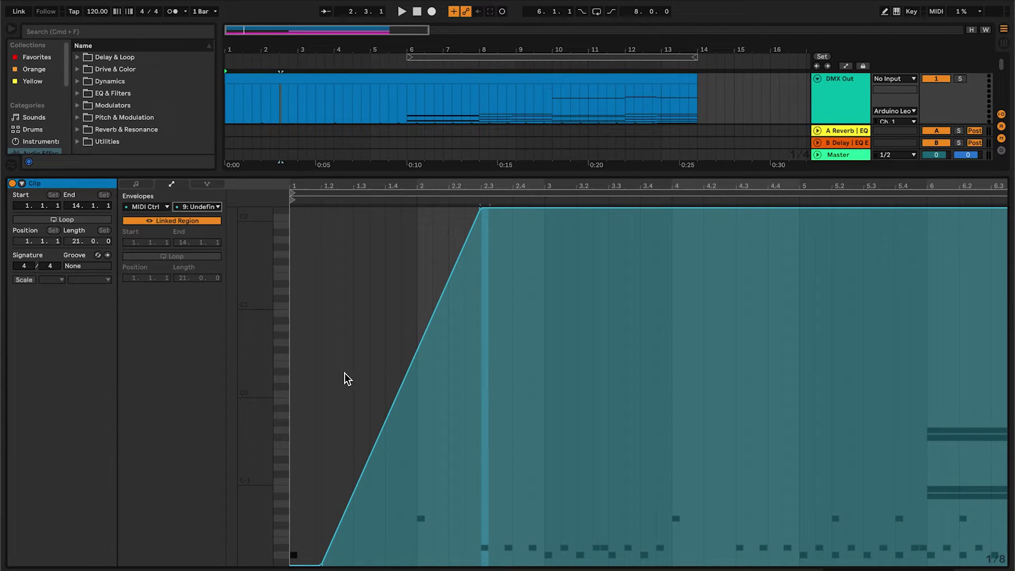
{"action": "left_click", "coordinate": [137, 185]}
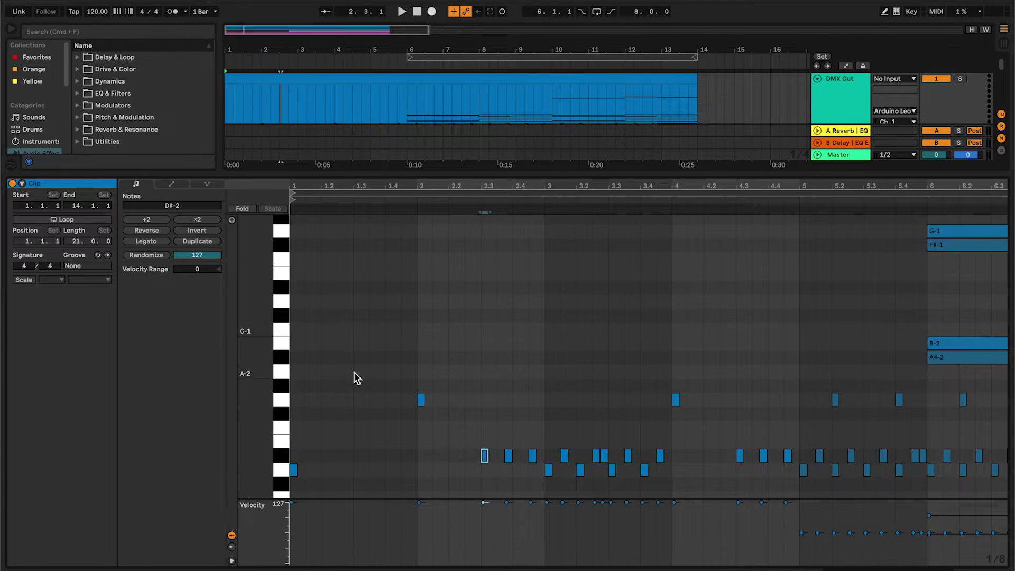
{"action": "scroll", "coordinate": [356, 376], "scroll_direction": "down", "scroll_amount": 1}
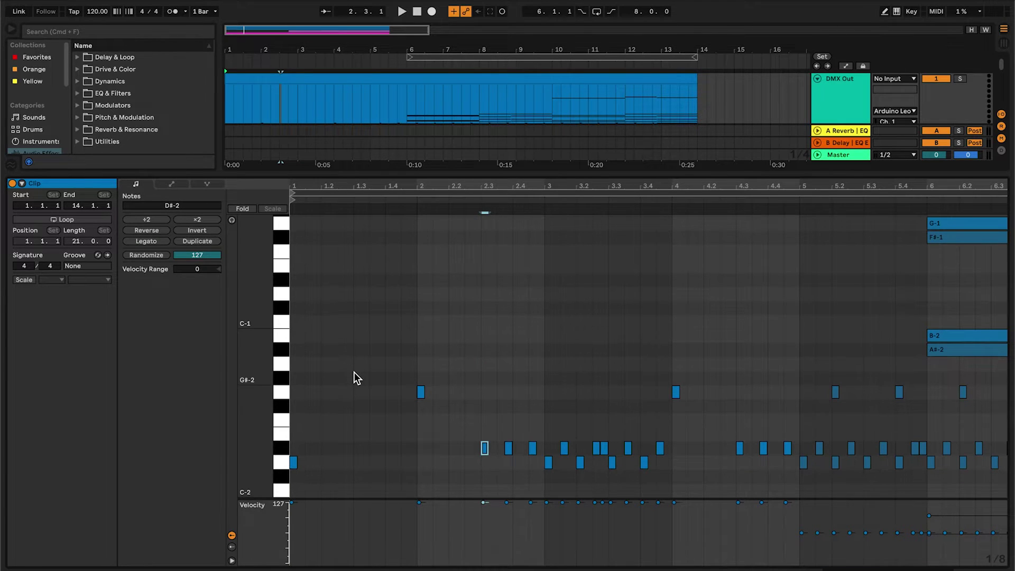
{"action": "left_click", "coordinate": [294, 465]}
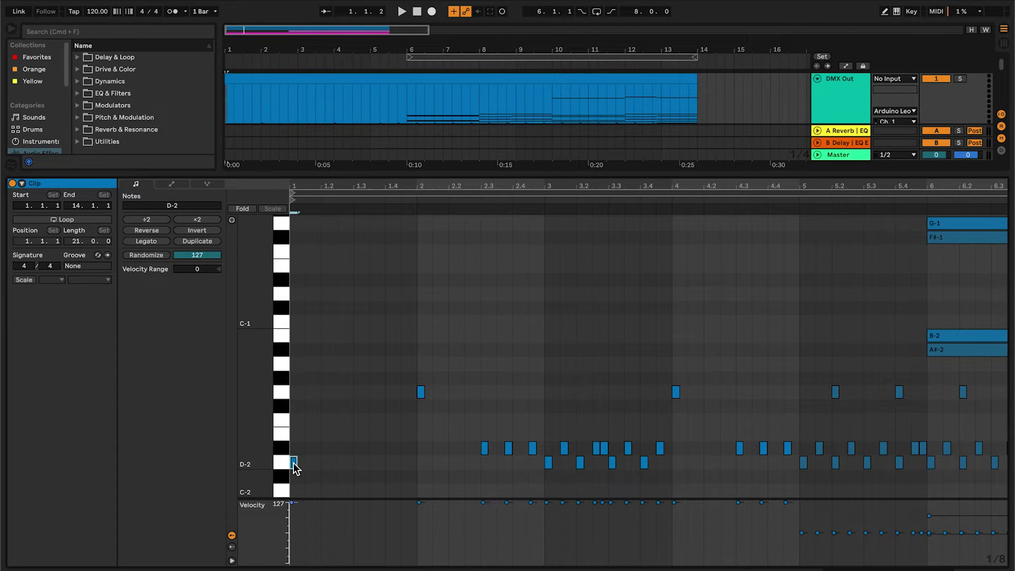
{"action": "left_click", "coordinate": [485, 449]}
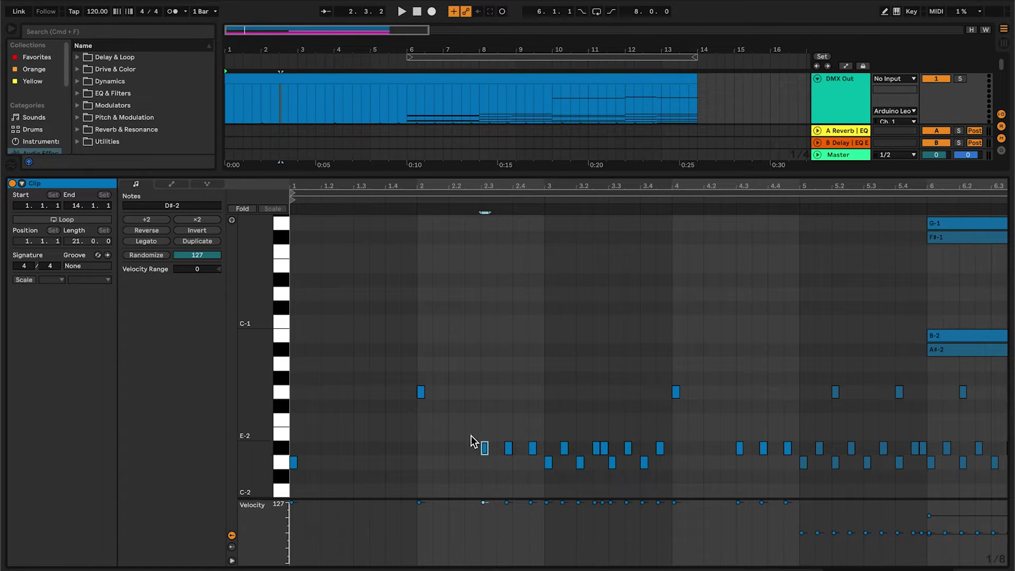
{"action": "left_click", "coordinate": [420, 392]}
{"action": "scroll", "coordinate": [508, 398], "scroll_direction": "right", "scroll_amount": 2}
{"action": "scroll", "coordinate": [509, 399], "scroll_direction": "right", "scroll_amount": 5}
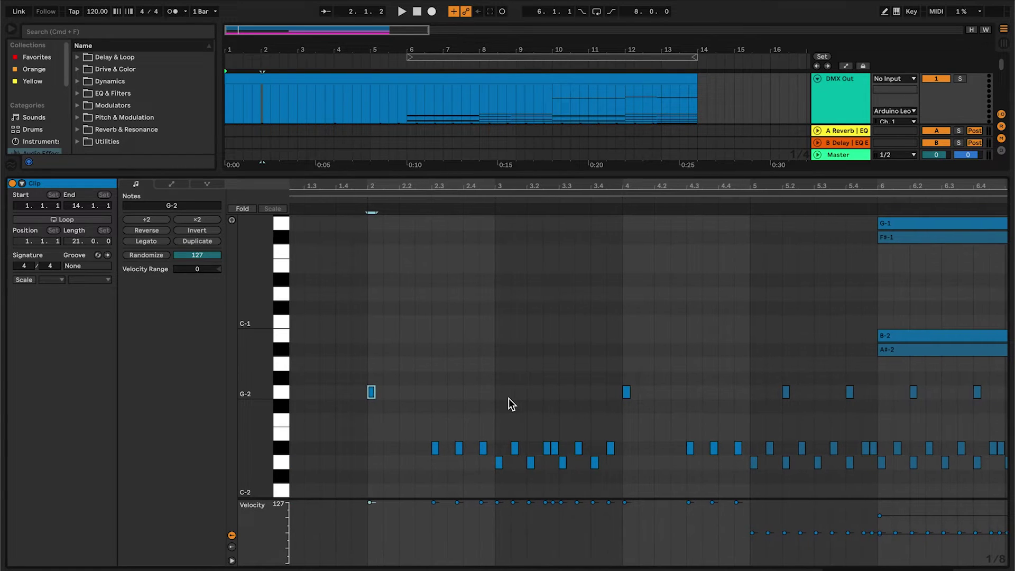
{"action": "scroll", "coordinate": [617, 381], "scroll_direction": "down", "scroll_amount": 5}
{"action": "scroll", "coordinate": [545, 347], "scroll_direction": "right", "scroll_amount": 2}
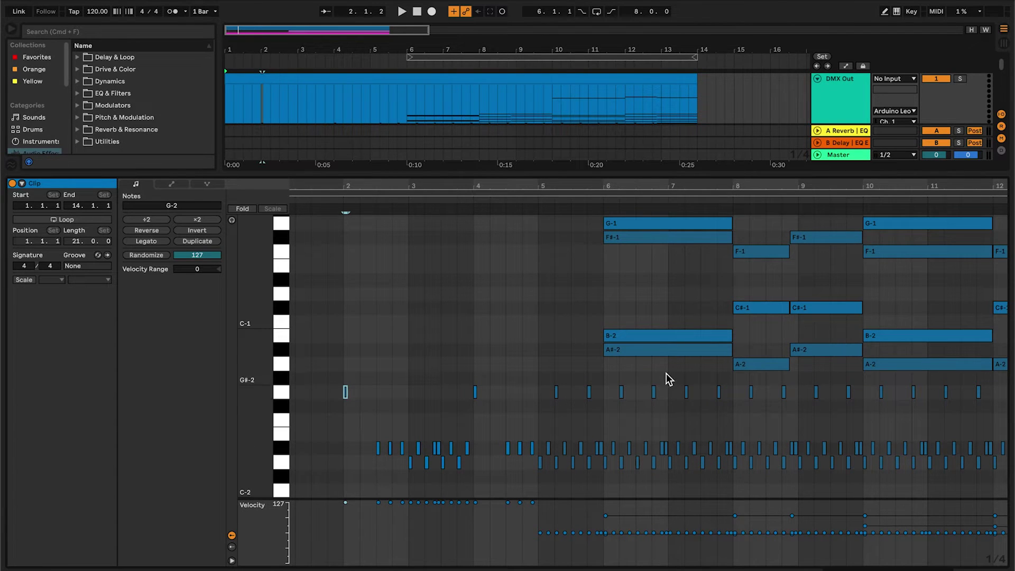
{"action": "scroll", "coordinate": [784, 356], "scroll_direction": "right", "scroll_amount": 4}
{"action": "scroll", "coordinate": [784, 356], "scroll_direction": "up", "scroll_amount": 3}
{"action": "scroll", "coordinate": [786, 358], "scroll_direction": "left", "scroll_amount": 4}
{"action": "scroll", "coordinate": [787, 358], "scroll_direction": "down", "scroll_amount": 3}
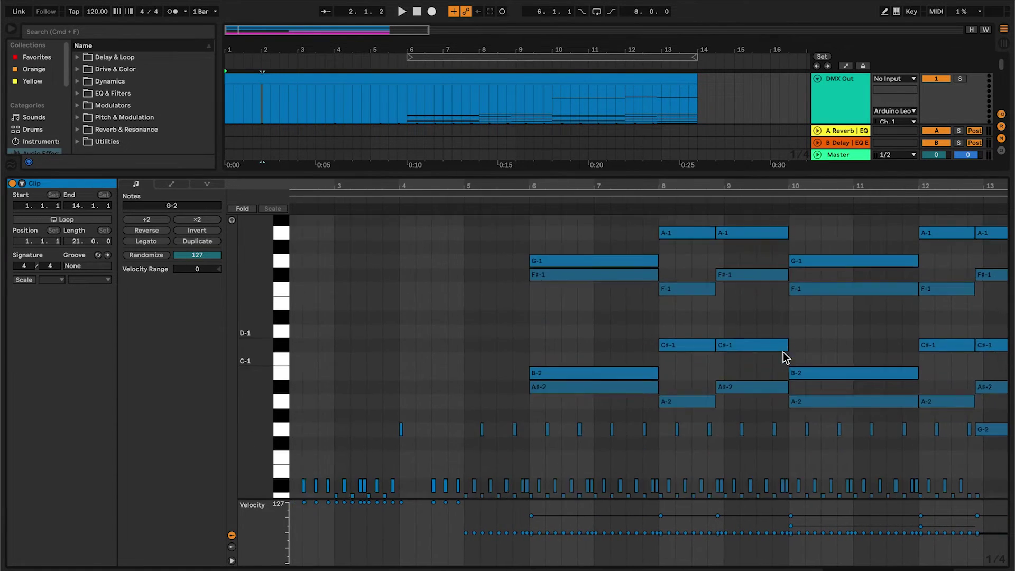
{"action": "scroll", "coordinate": [784, 356], "scroll_direction": "left", "scroll_amount": 1}
{"action": "scroll", "coordinate": [785, 356], "scroll_direction": "down", "scroll_amount": 1}
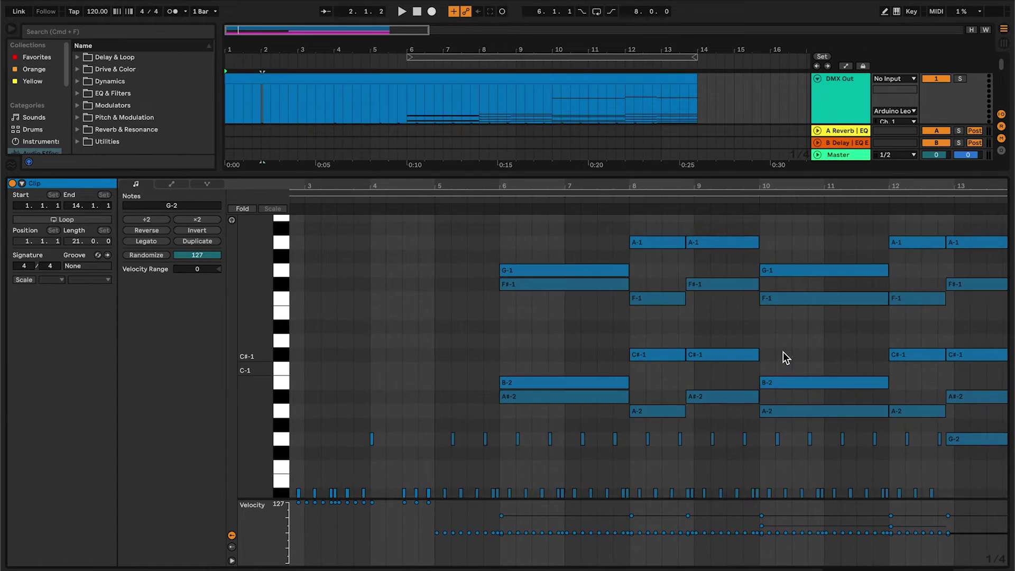
{"action": "left_click", "coordinate": [359, 415]}
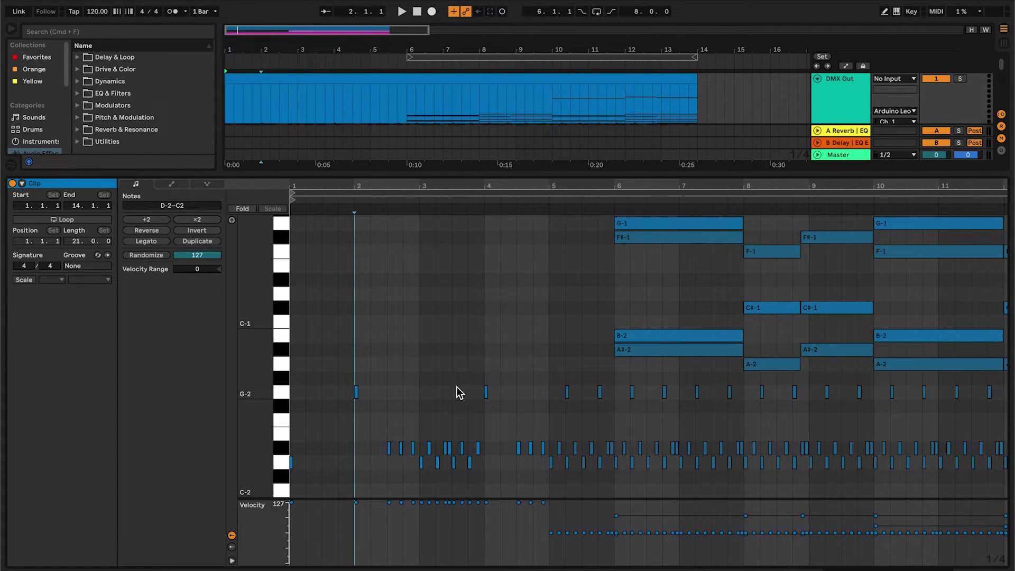
{"action": "left_click", "coordinate": [379, 297]}
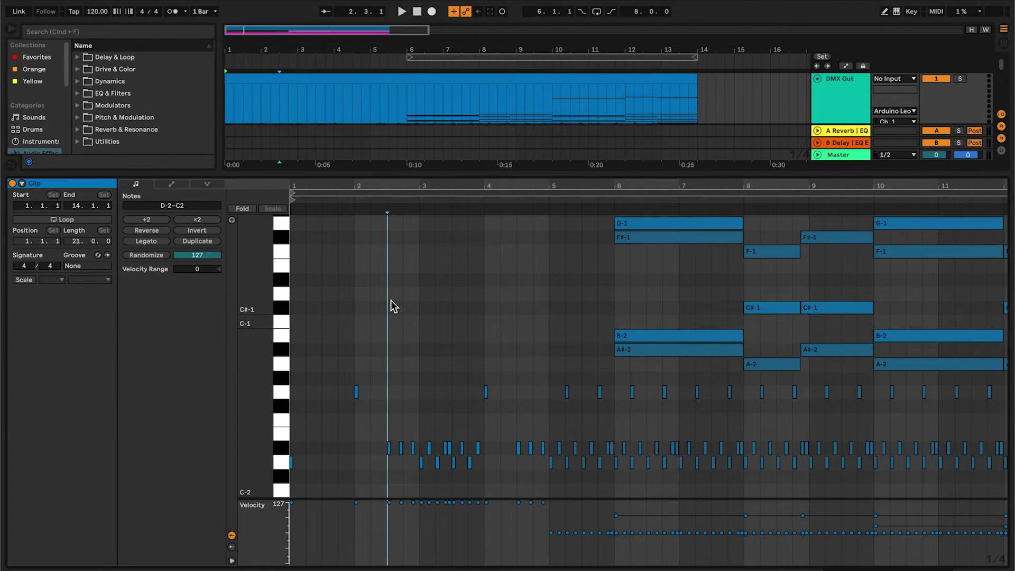
{"action": "key", "text": "super+Tab"}
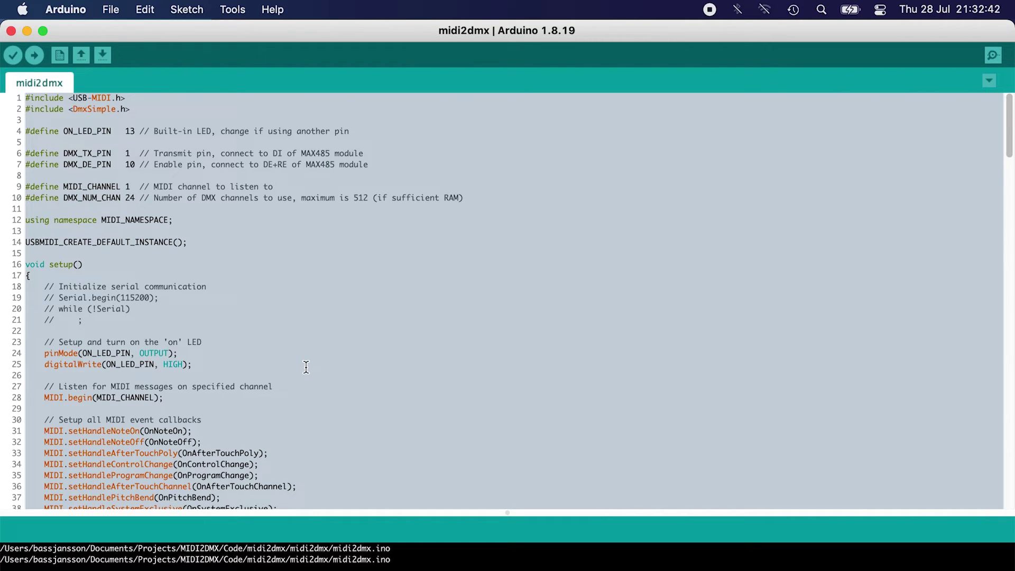
- Confirm Arduino Leonardo as board and port, and highlight the pin definitions and MIDI_CHANNEL 1
{"action": "left_click", "coordinate": [241, 6]}
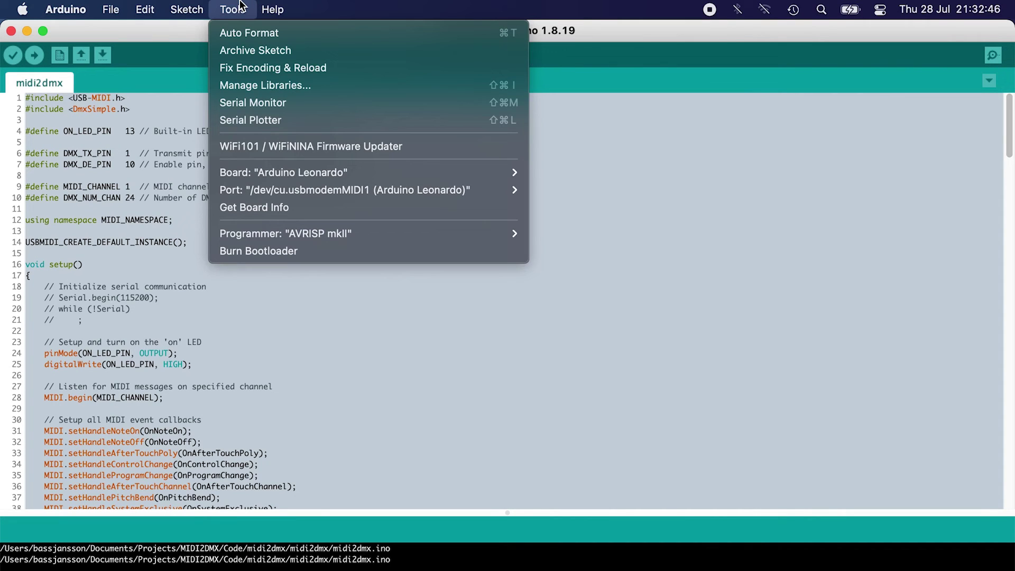
{"action": "mouse_move", "coordinate": [337, 172]}
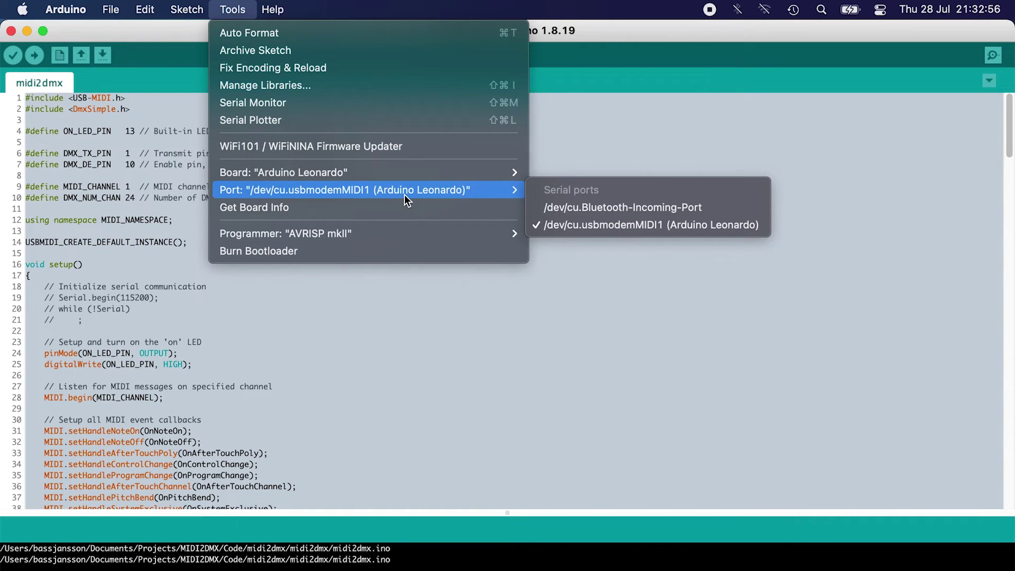
{"action": "left_click", "coordinate": [197, 185]}
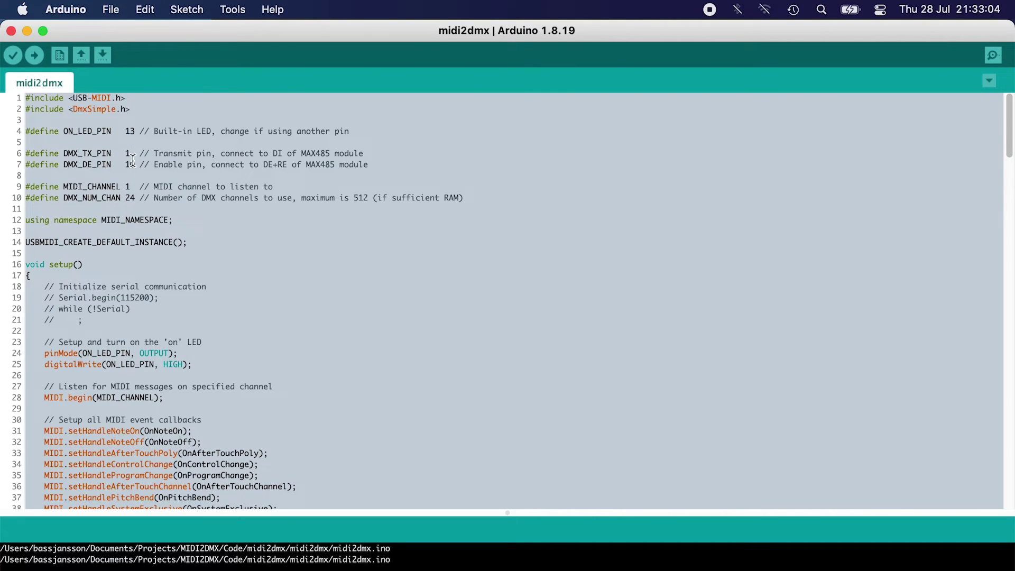
{"action": "left_click_drag", "start_coordinate": [65, 131], "coordinate": [134, 165]}
{"action": "double_click", "coordinate": [128, 187]}
- In Live's Session view, set DMX Out's output MIDI channel to Ch. 1
{"action": "key", "text": "super+Tab"}
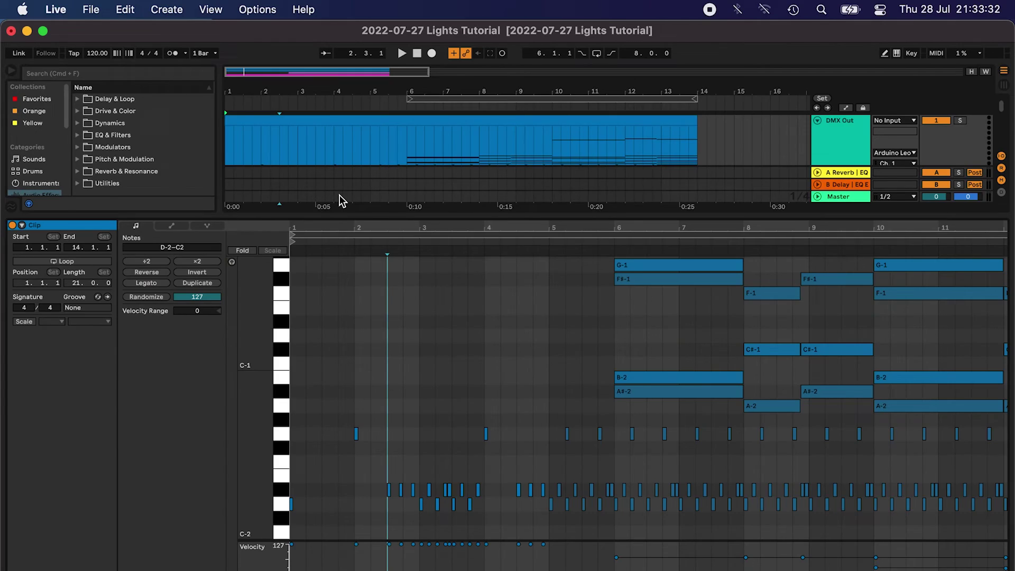
{"action": "key", "text": "Tab"}
{"action": "left_click", "coordinate": [265, 171]}
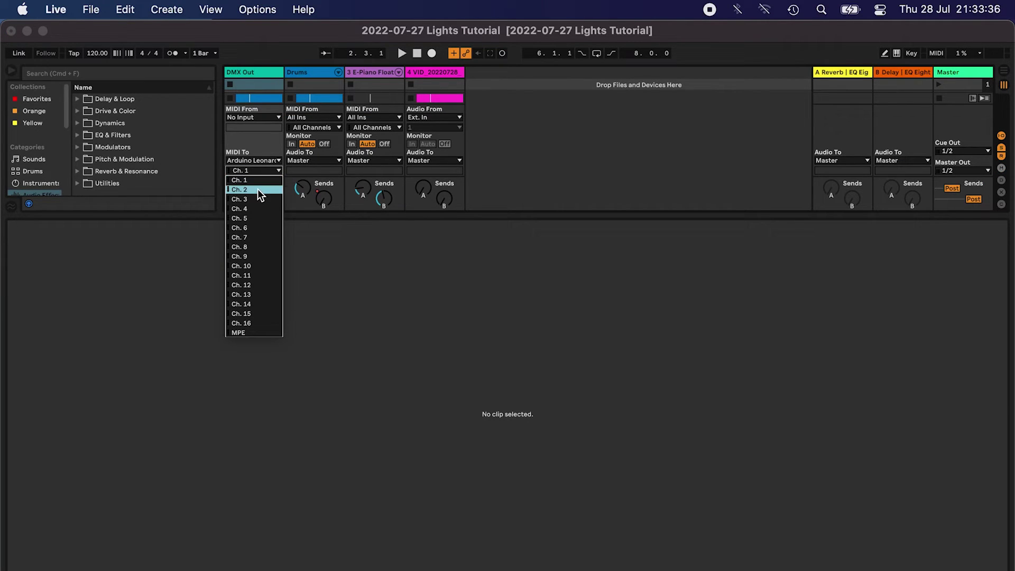
{"action": "left_click", "coordinate": [258, 189]}
{"action": "key", "text": "super+Tab"}
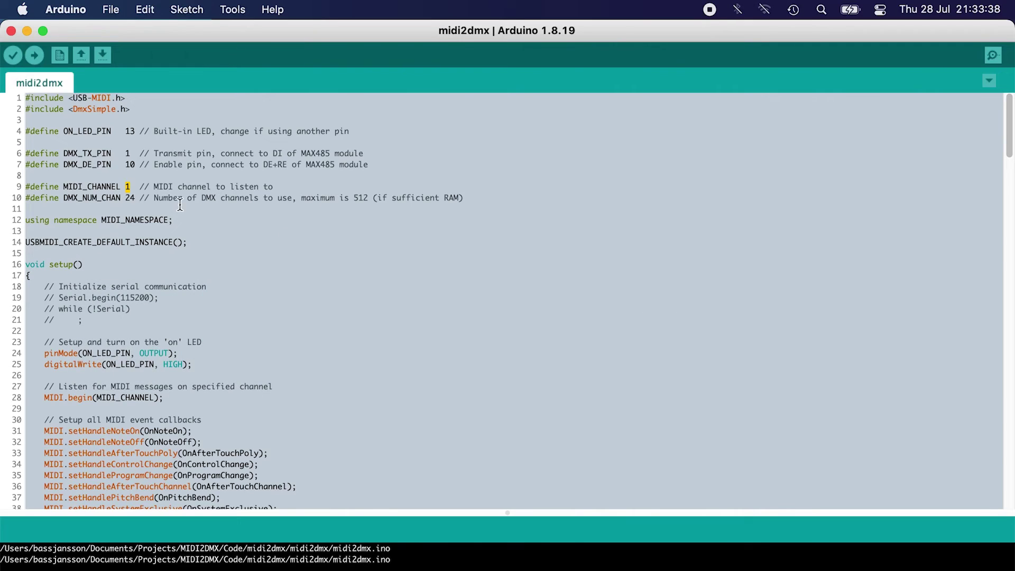
{"action": "left_click_drag", "start_coordinate": [131, 199], "coordinate": [126, 198]}
{"action": "double_click", "coordinate": [361, 199]}
{"action": "left_click_drag", "start_coordinate": [1012, 150], "coordinate": [1003, 245]}
{"action": "scroll", "coordinate": [1002, 246], "scroll_direction": "down", "scroll_amount": 2}
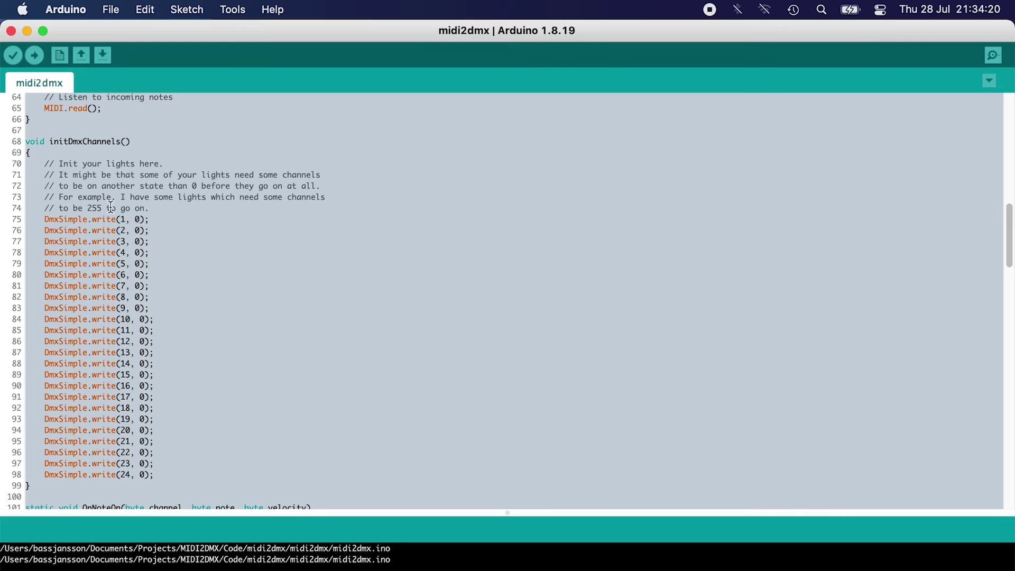
{"action": "left_click_drag", "start_coordinate": [46, 209], "coordinate": [165, 413]}
{"action": "left_click", "coordinate": [164, 390]}
{"action": "left_click_drag", "start_coordinate": [42, 218], "coordinate": [153, 420]}
{"action": "left_click", "coordinate": [209, 358]}
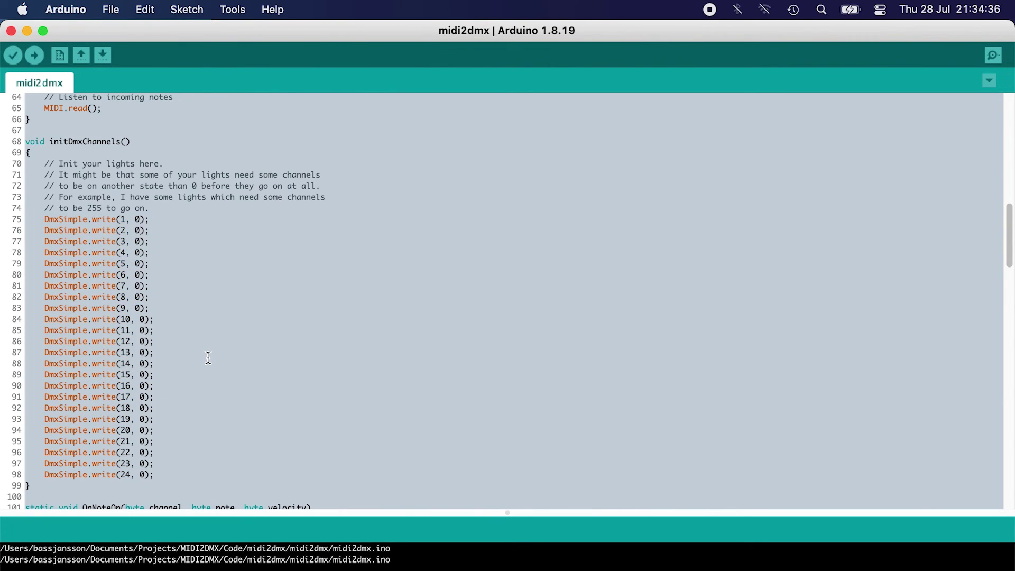